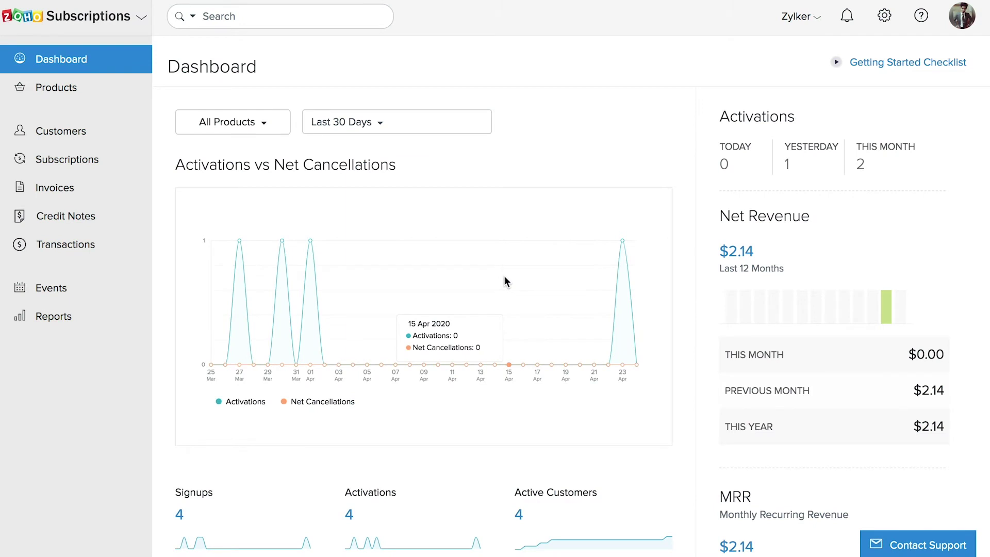
Step: Enable Pause and Resume in the Subscriptions preferences and save the change
click(885, 18)
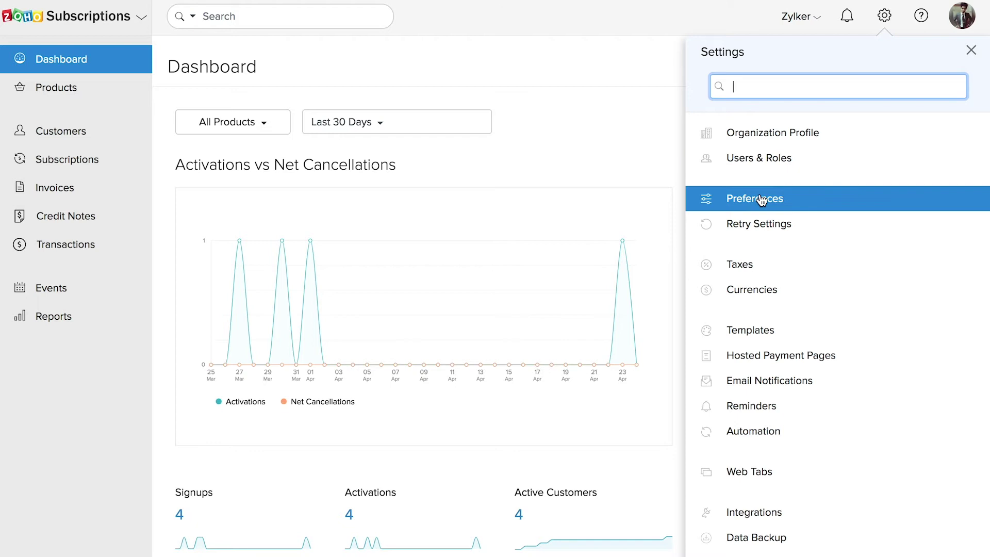
click(762, 200)
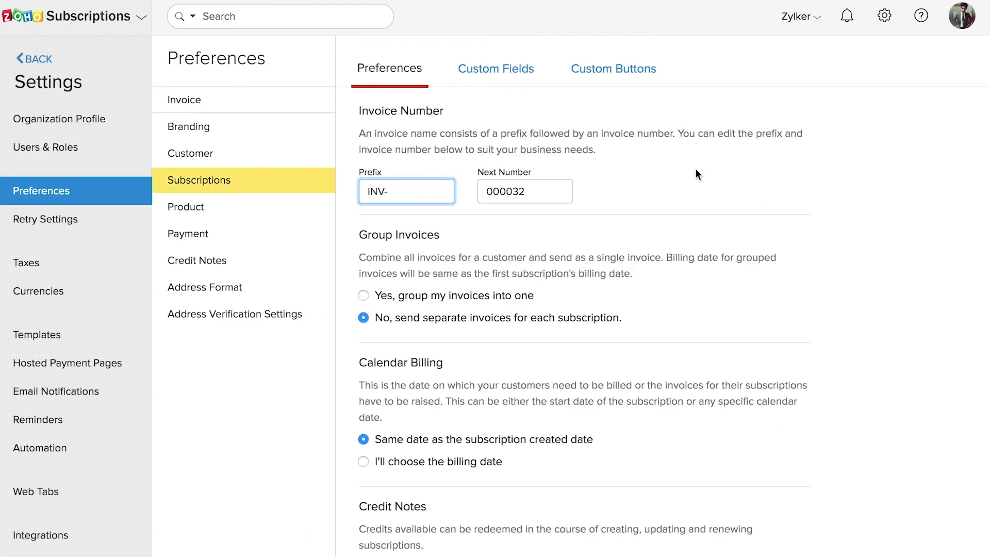
click(213, 184)
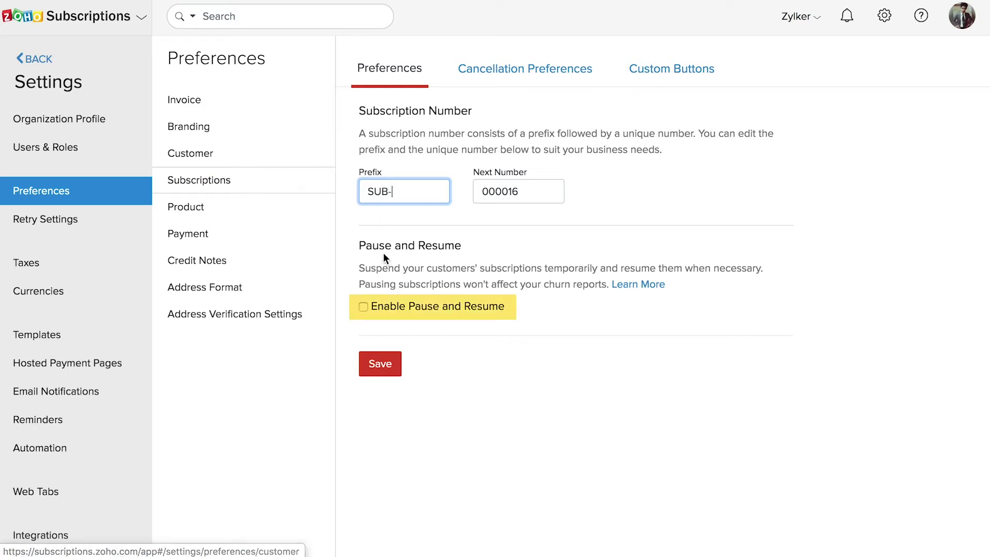
click(364, 308)
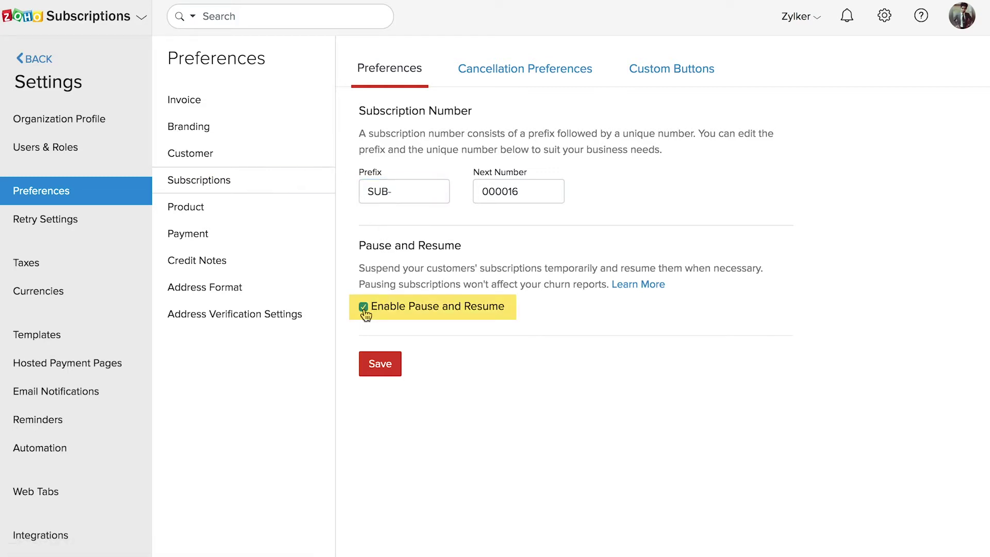
click(386, 364)
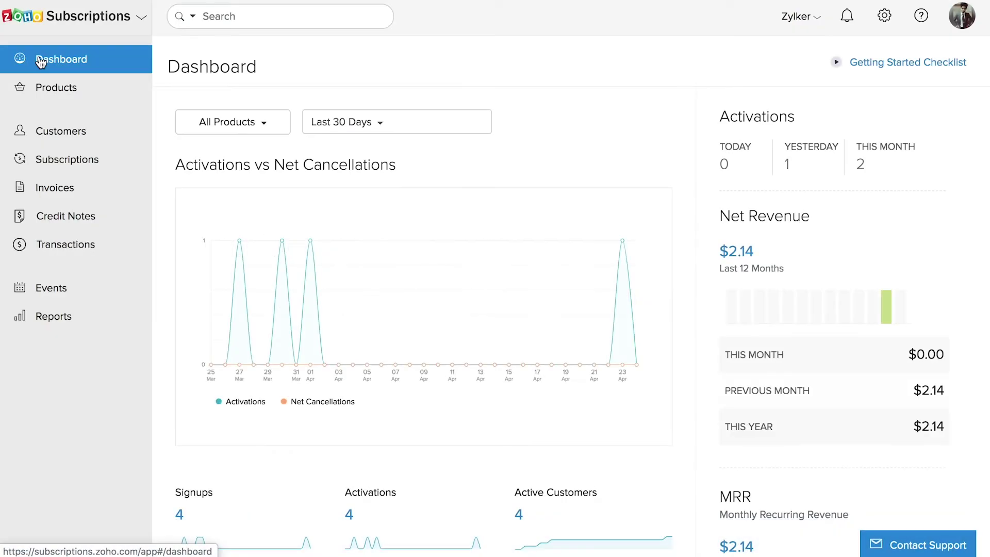
Step: Open the Pause Subscription form for SUB-00015 from its More actions menu
click(49, 160)
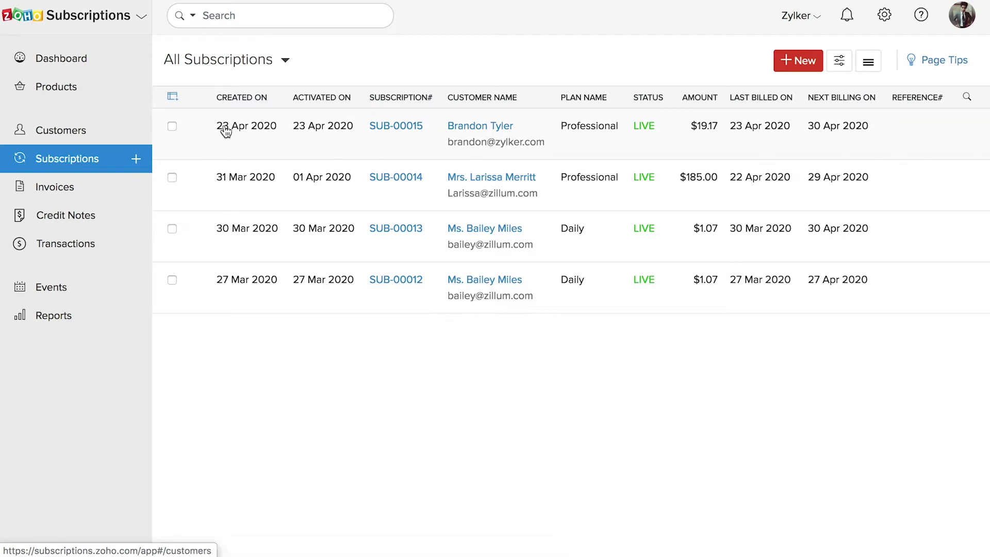
click(256, 131)
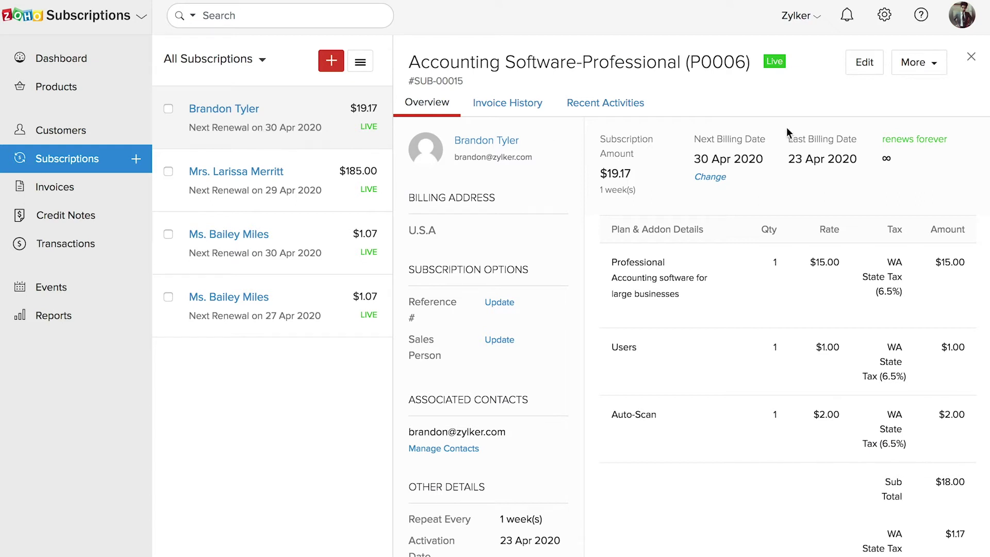
click(935, 71)
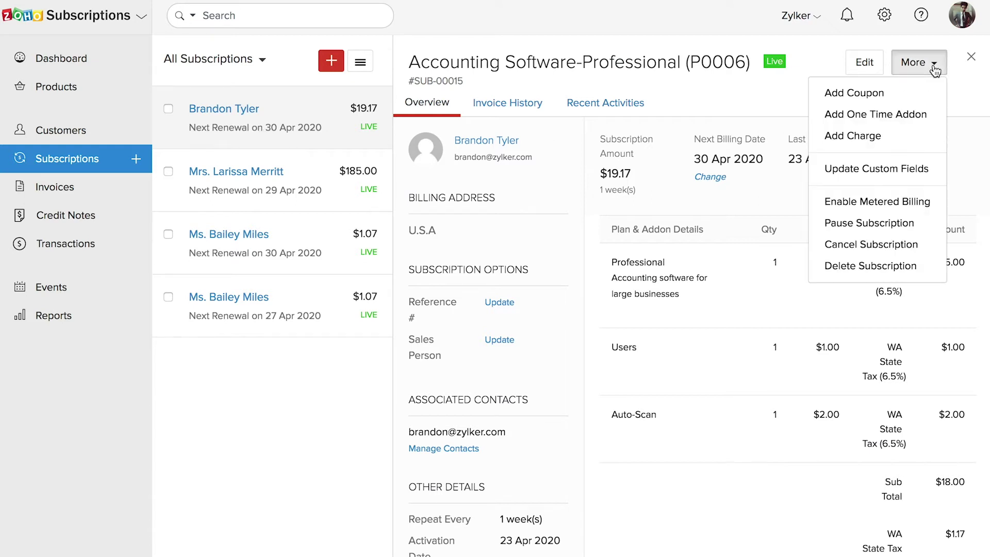
click(847, 218)
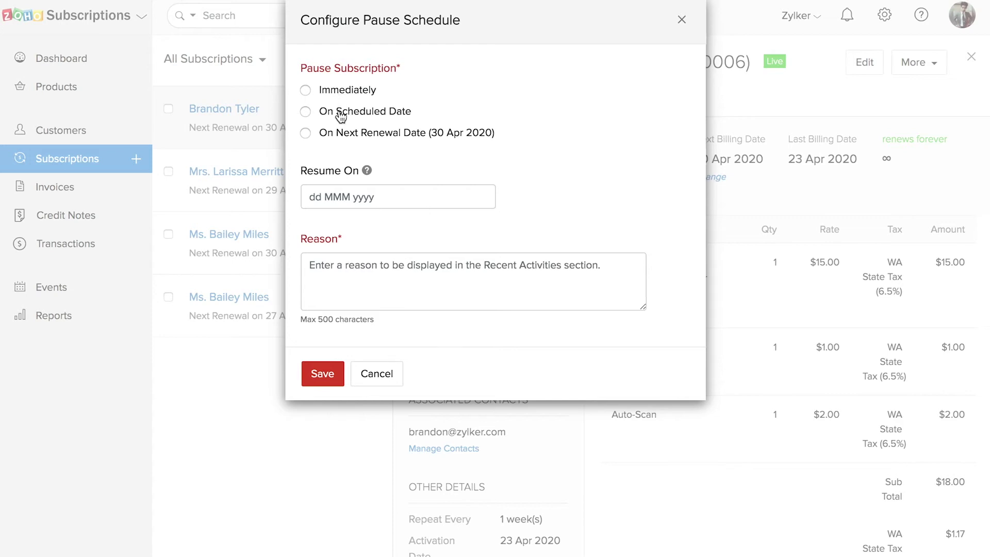
Step: Pause SUB-00015 immediately, resuming 26 May 2020, with reason 'Customer on vacation'
click(306, 113)
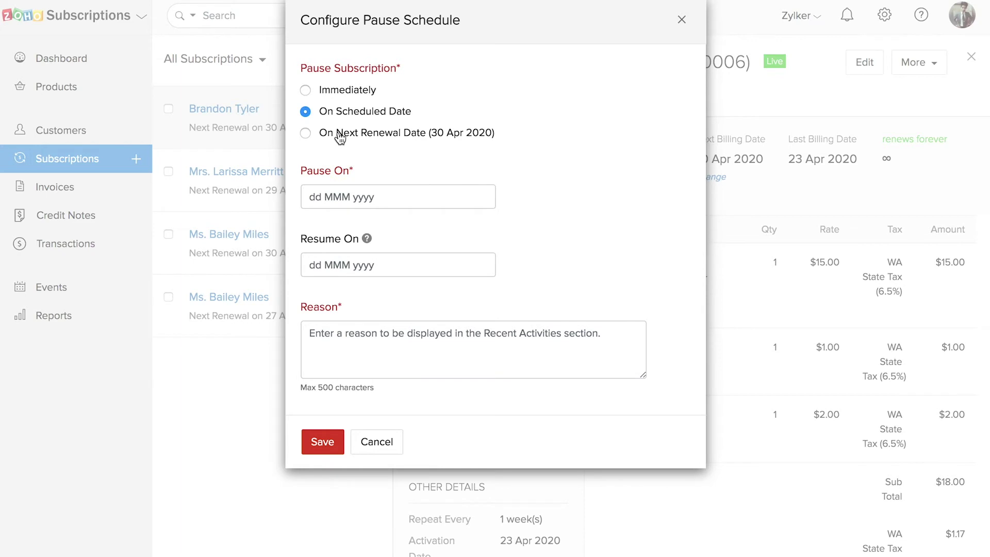
click(306, 91)
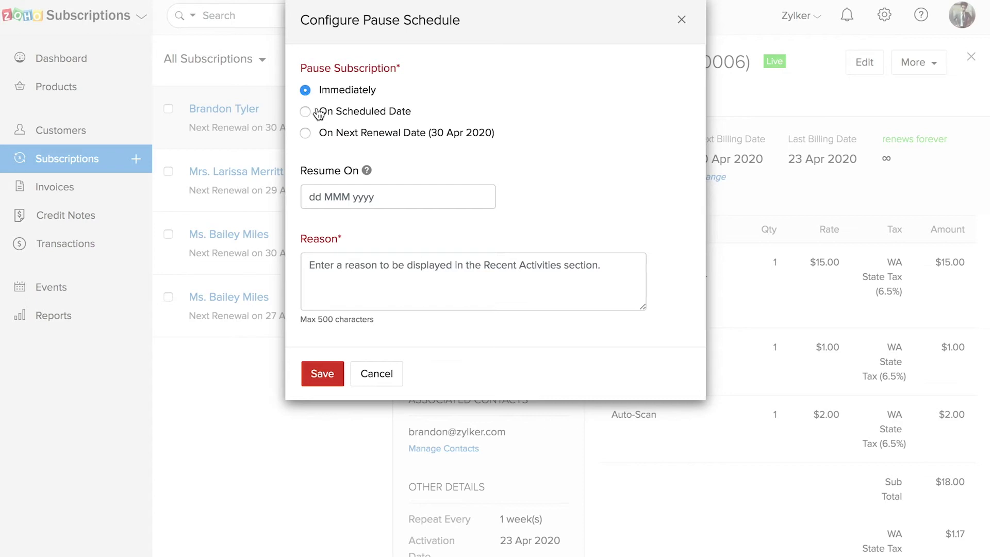
click(368, 200)
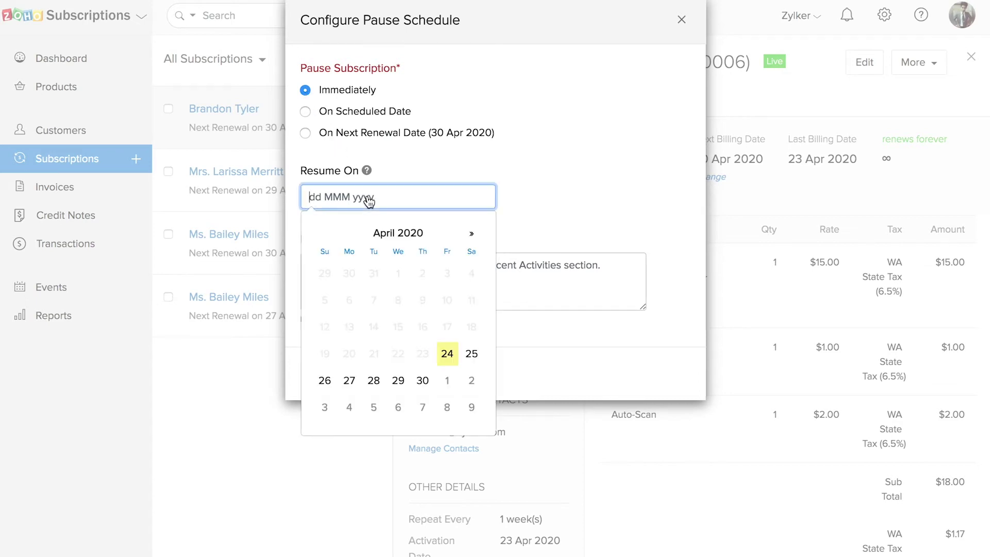
click(472, 236)
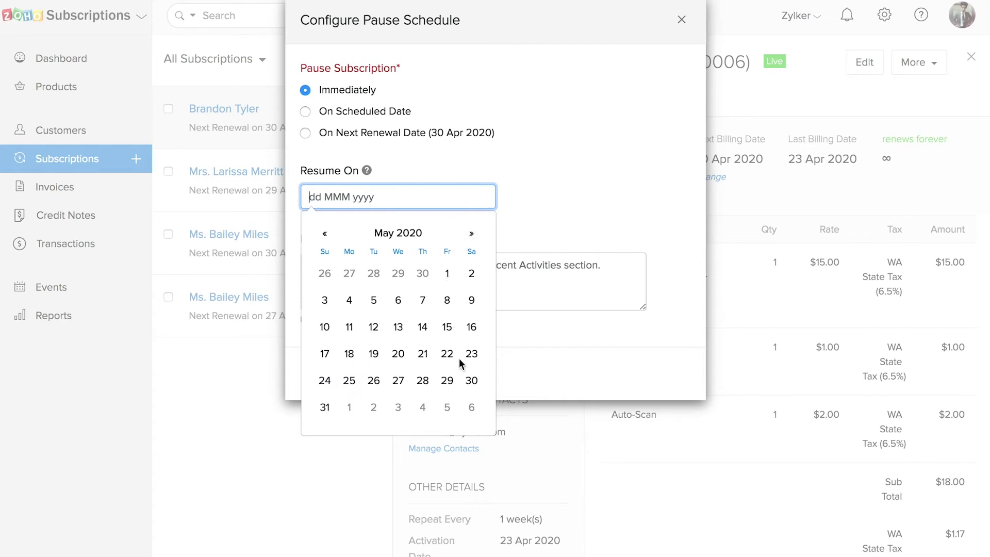
click(375, 383)
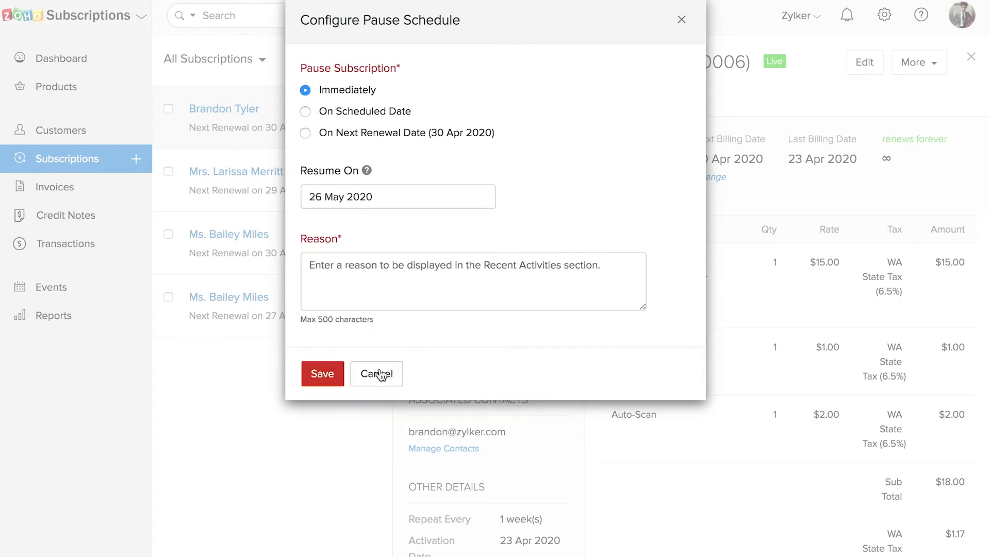
click(372, 278)
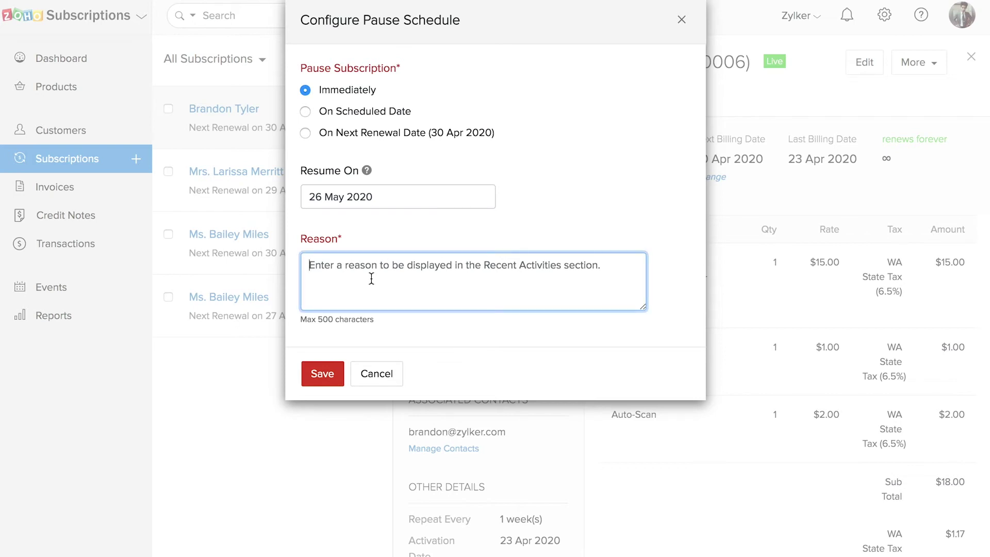
text(Customer on vacation)
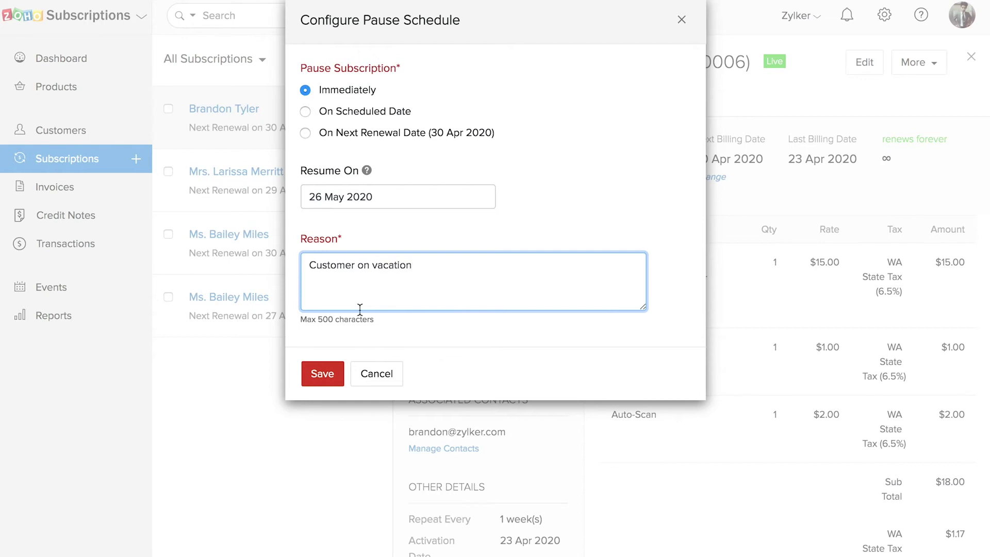
click(330, 374)
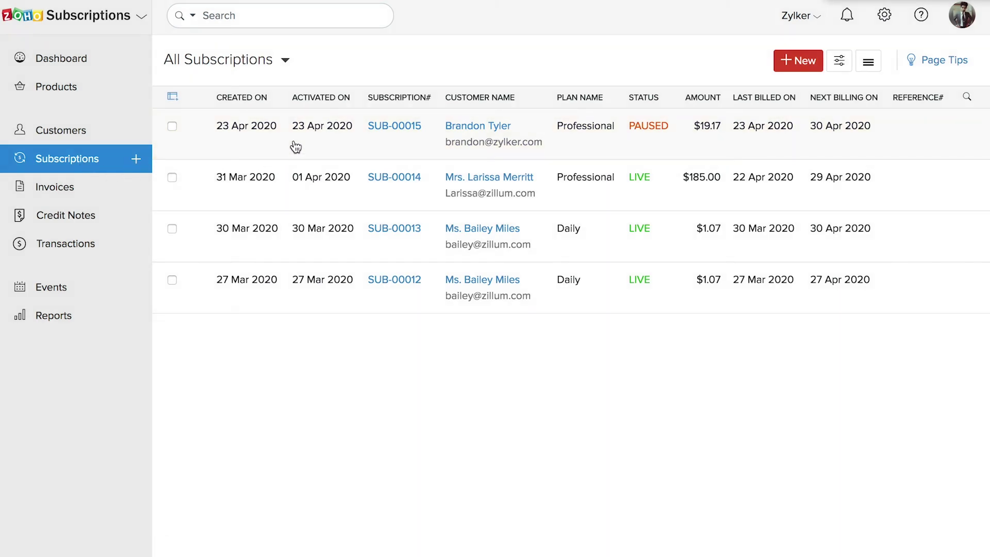
Step: Open the Resume Subscription form for paused SUB-00015 from its More actions menu
click(296, 147)
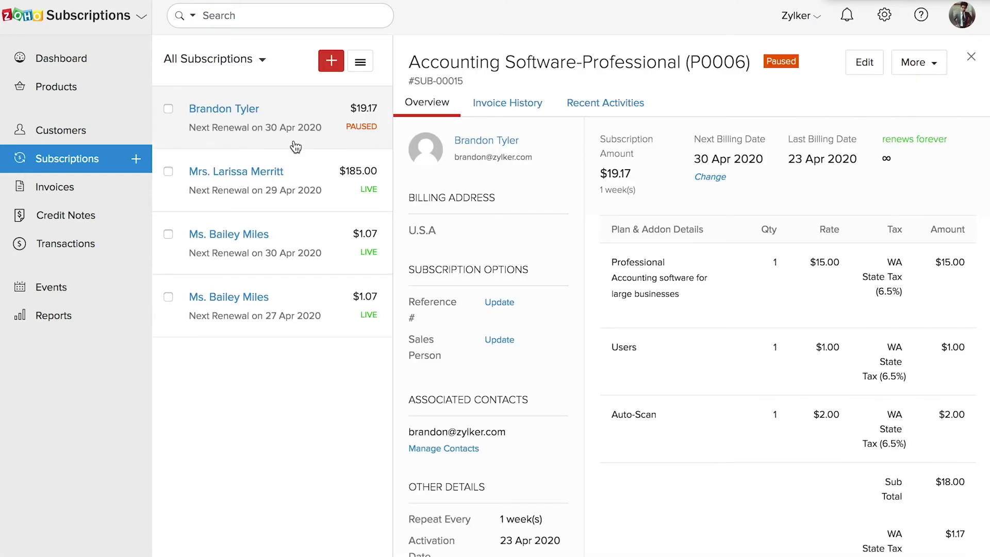
click(933, 65)
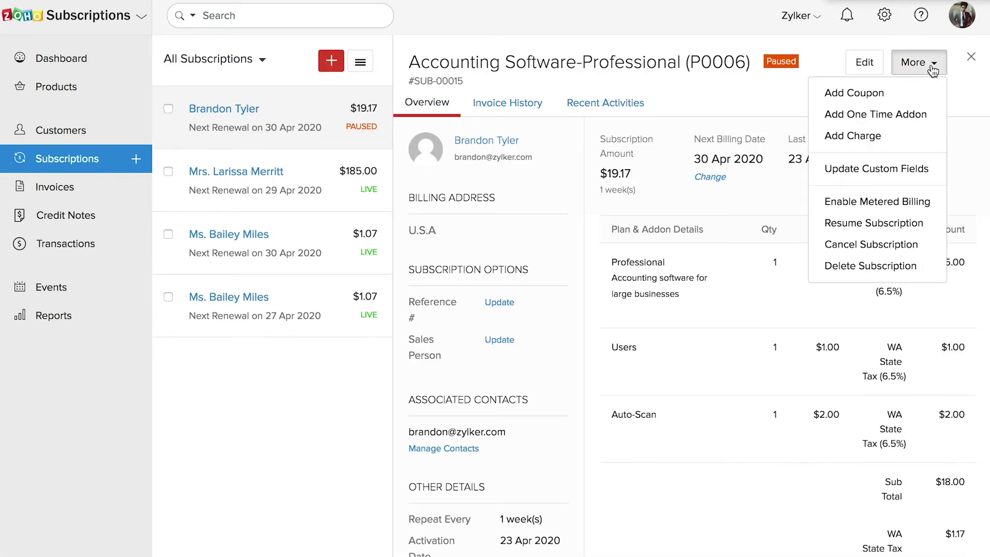
click(864, 223)
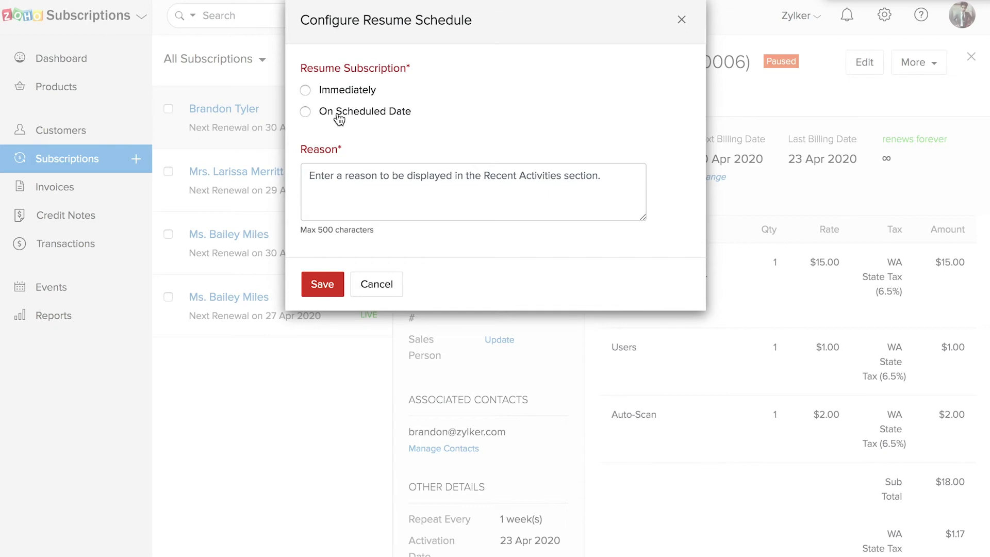
Step: Schedule SUB-00015 to resume on 26 May 2020 with reason 'Customer returned from vacation'
click(306, 113)
click(363, 176)
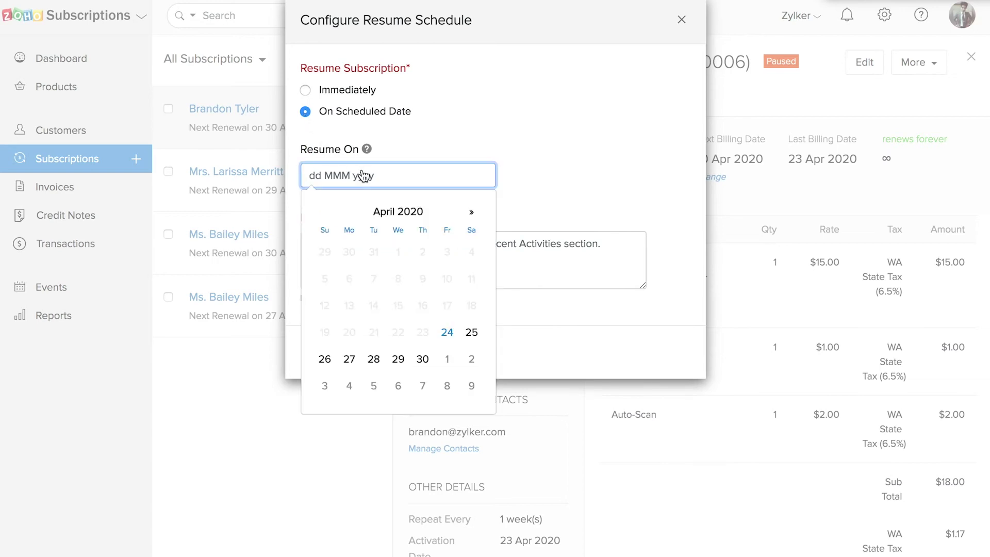
click(469, 215)
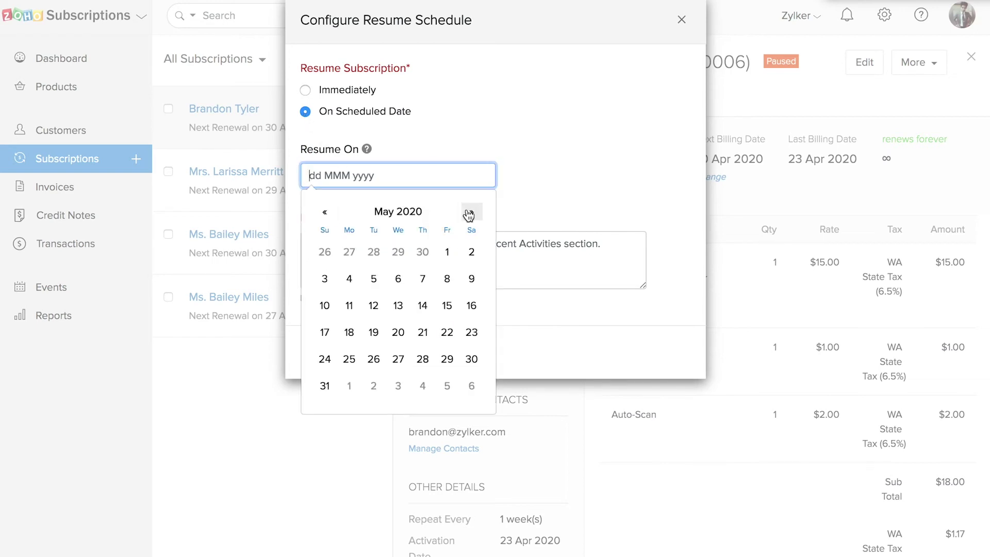
click(382, 359)
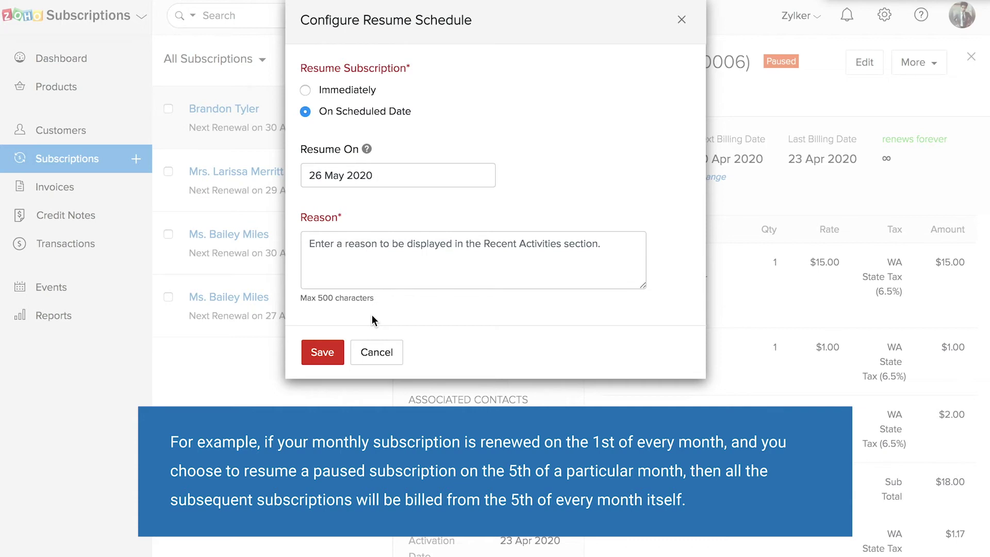
click(361, 250)
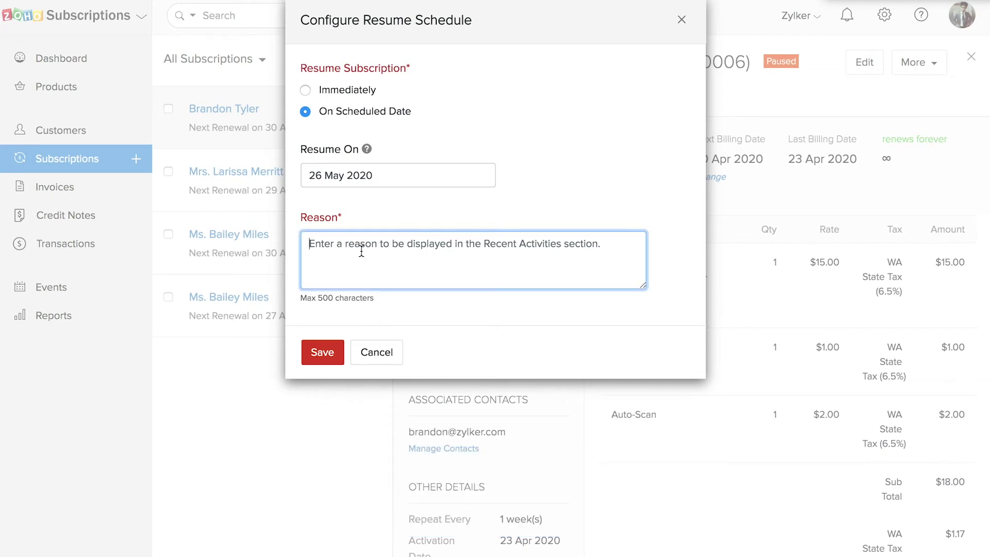
text(Customer returned from vacation)
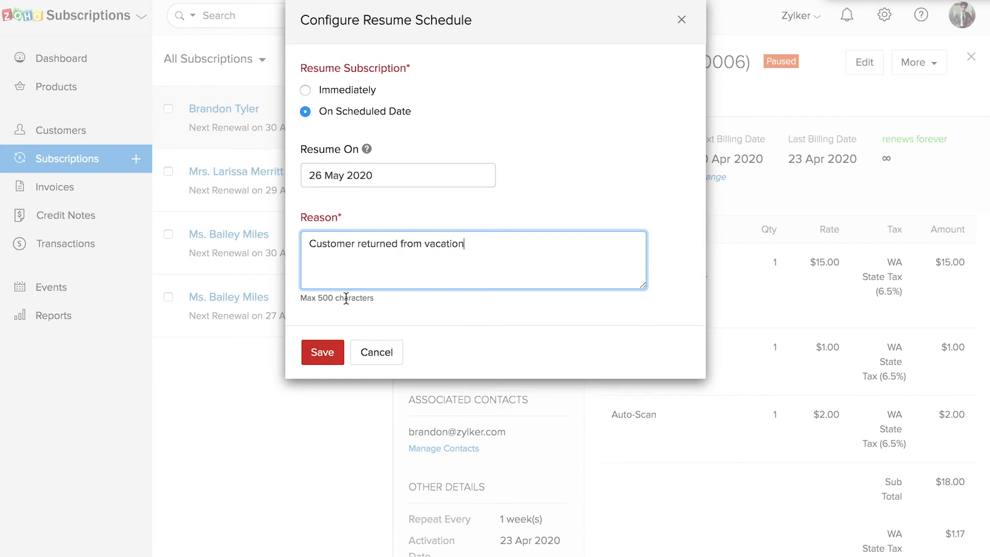
click(324, 348)
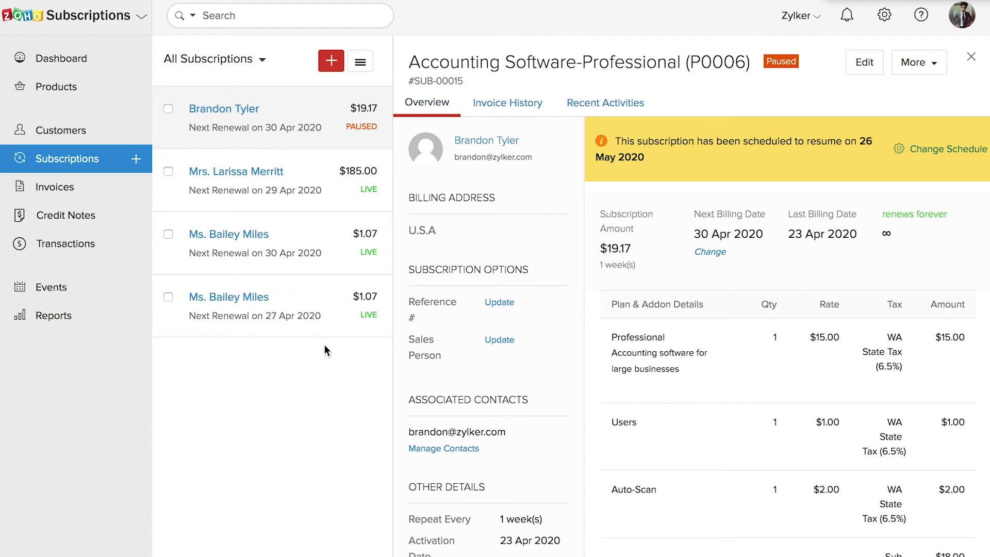
Step: Change the resume date to 28 May 2020 with reason 'Delay in customer's return'
click(938, 151)
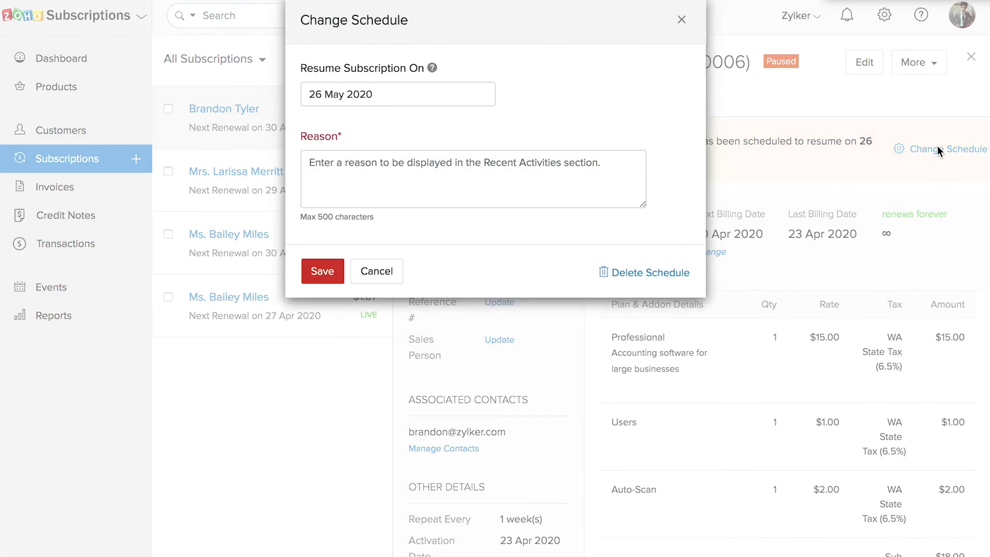
click(409, 98)
click(424, 279)
click(394, 165)
text(Delay in customer's return)
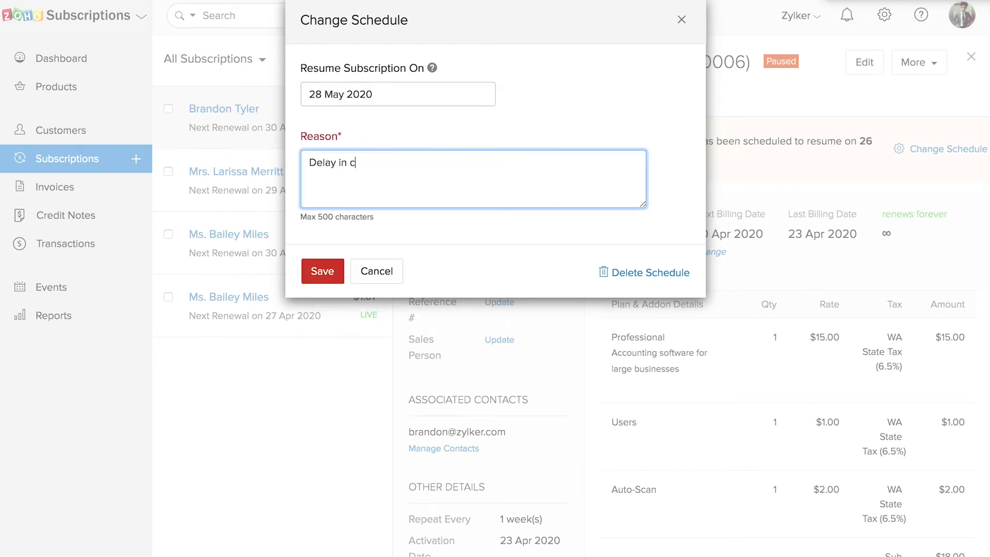
click(325, 272)
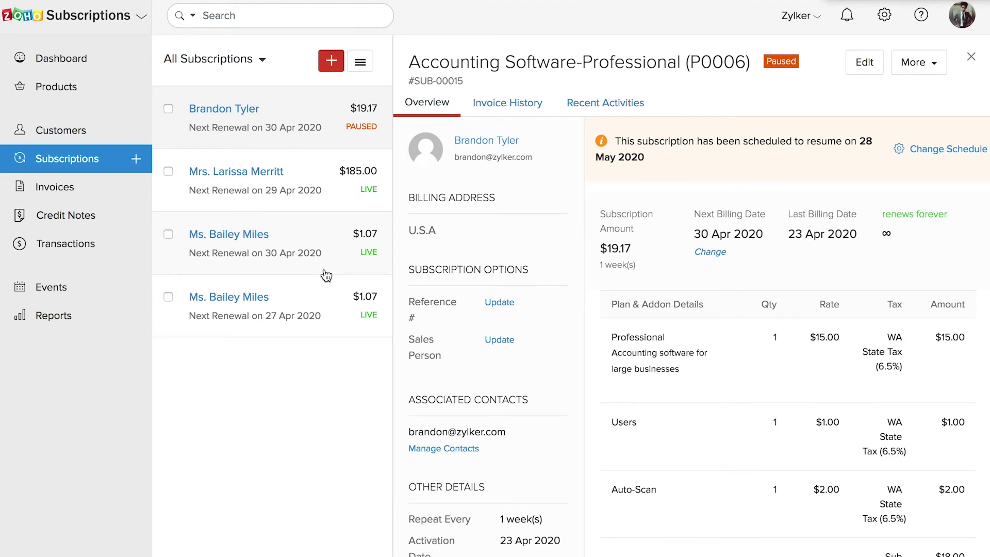
Step: Delete SUB-00015's resume schedule and confirm, returning it to Live
click(935, 150)
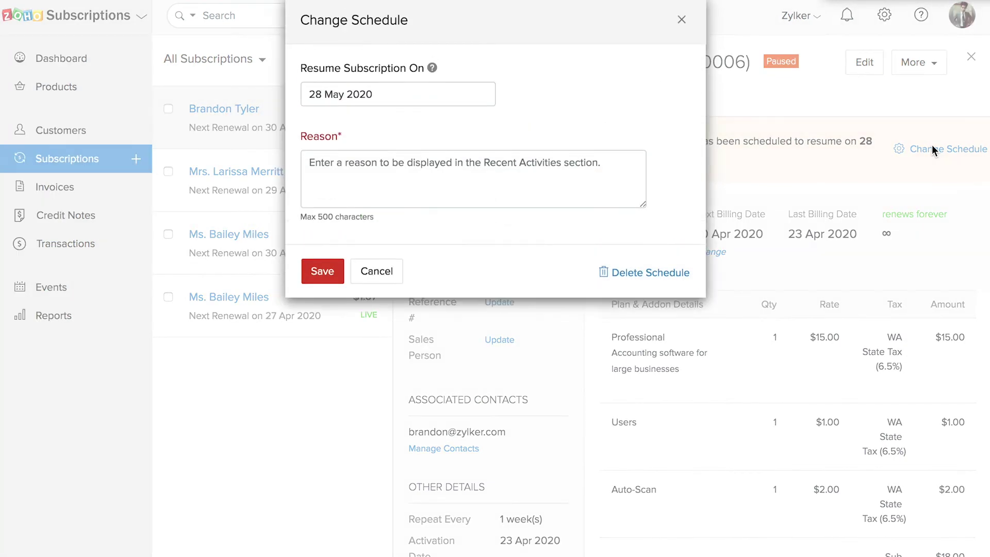
click(636, 279)
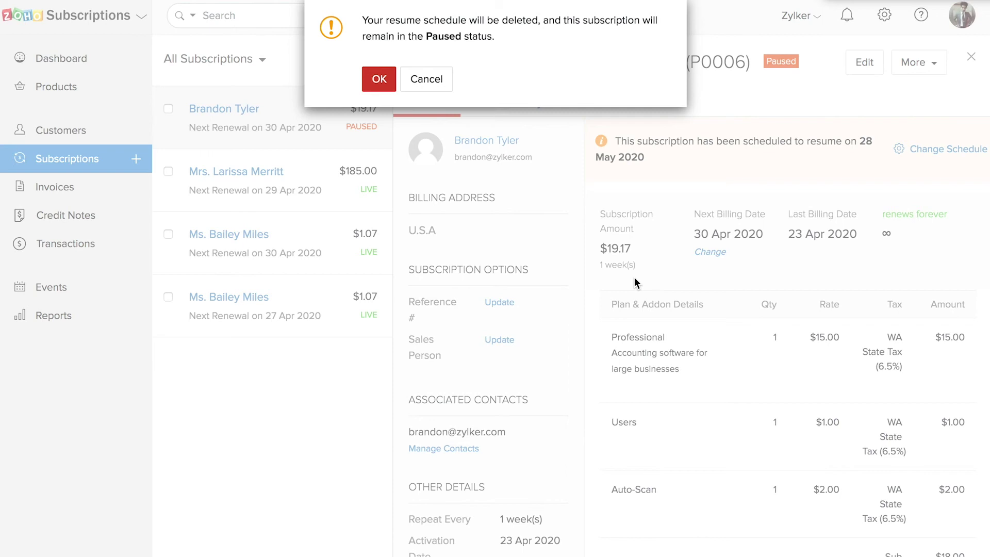
click(378, 79)
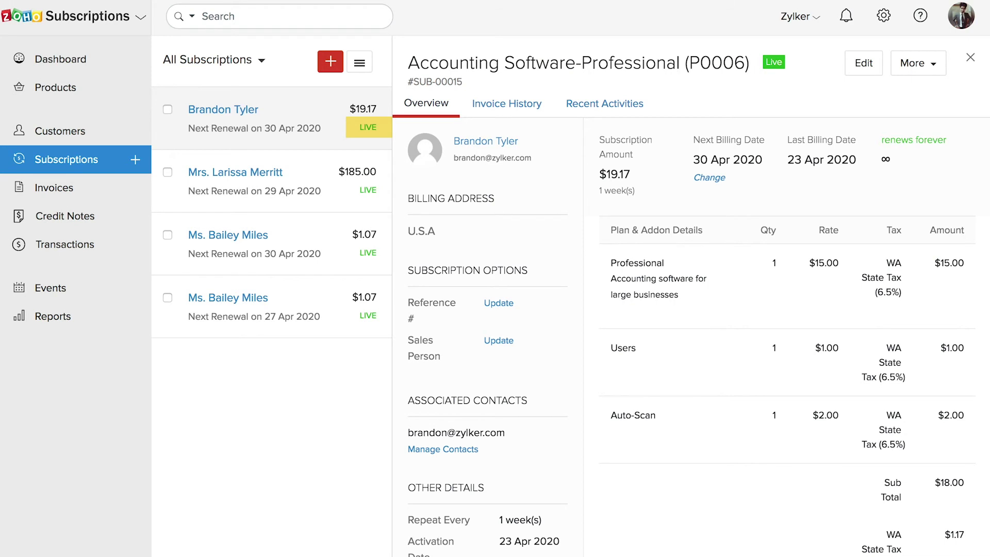
Step: View SUB-00015's Recent Activities, then bring up the Settings list
click(631, 105)
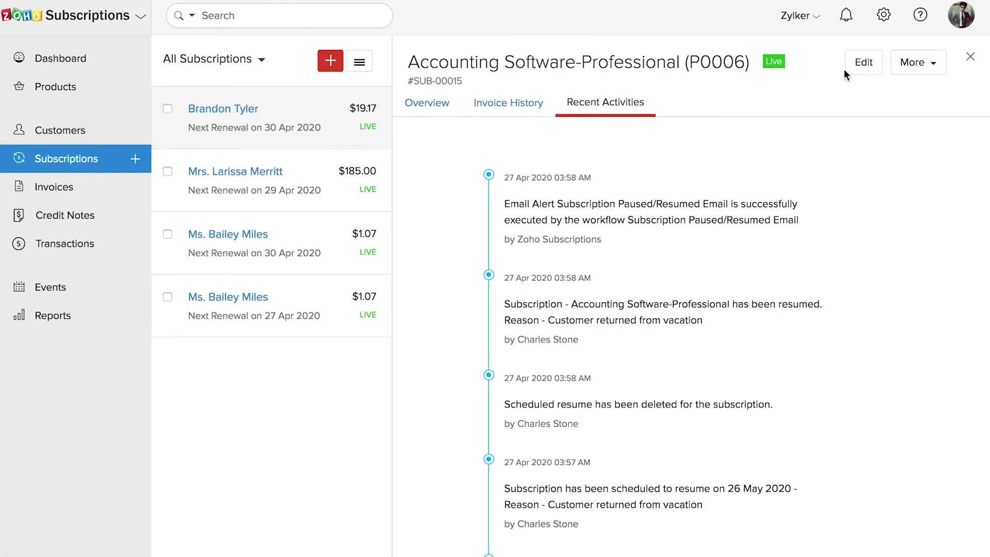
click(885, 16)
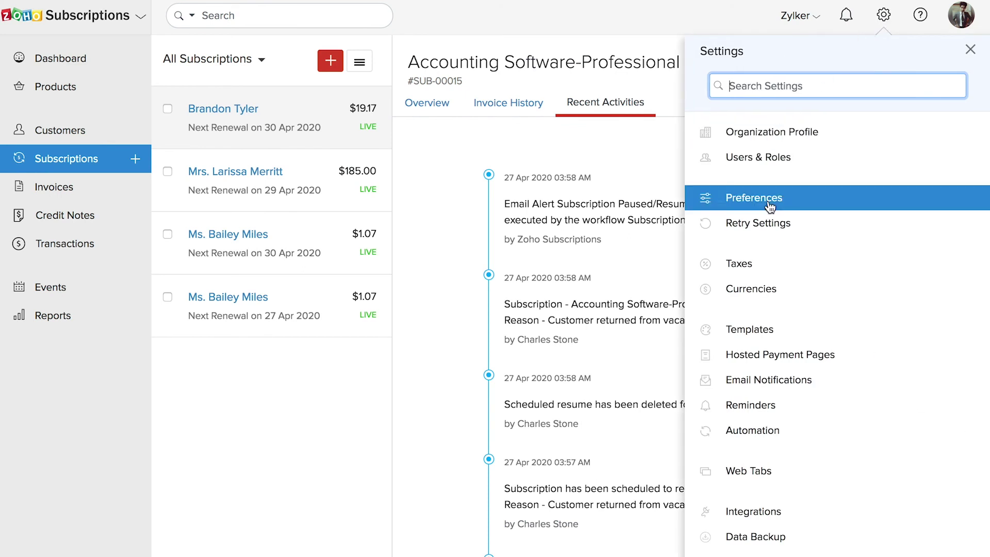
Step: Go to Automation > Email Alerts and start a new email alert
click(751, 445)
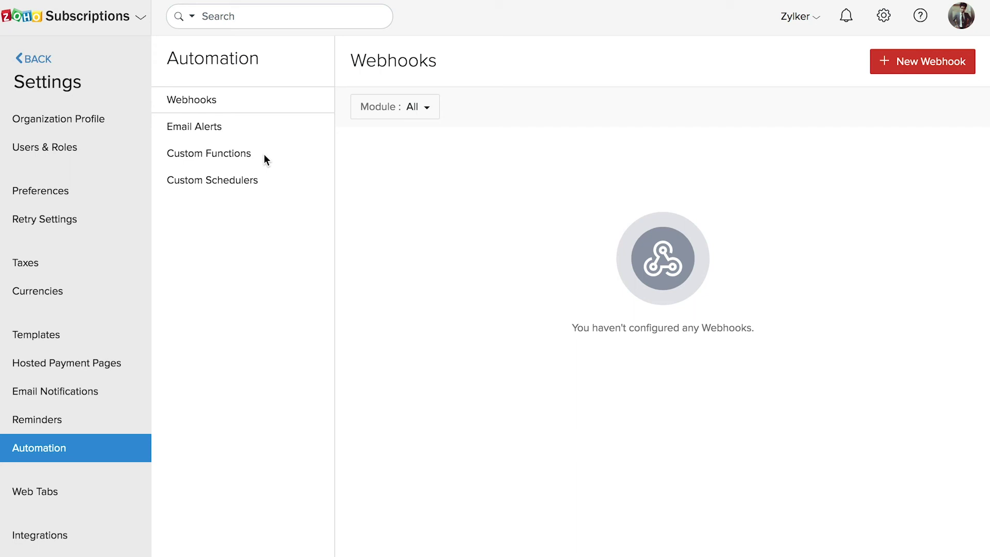
click(211, 126)
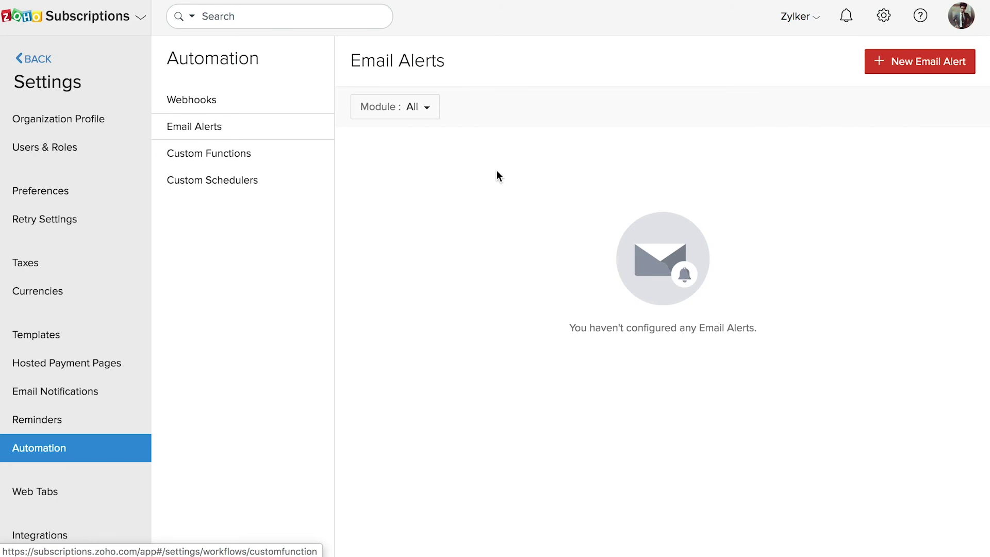
click(899, 66)
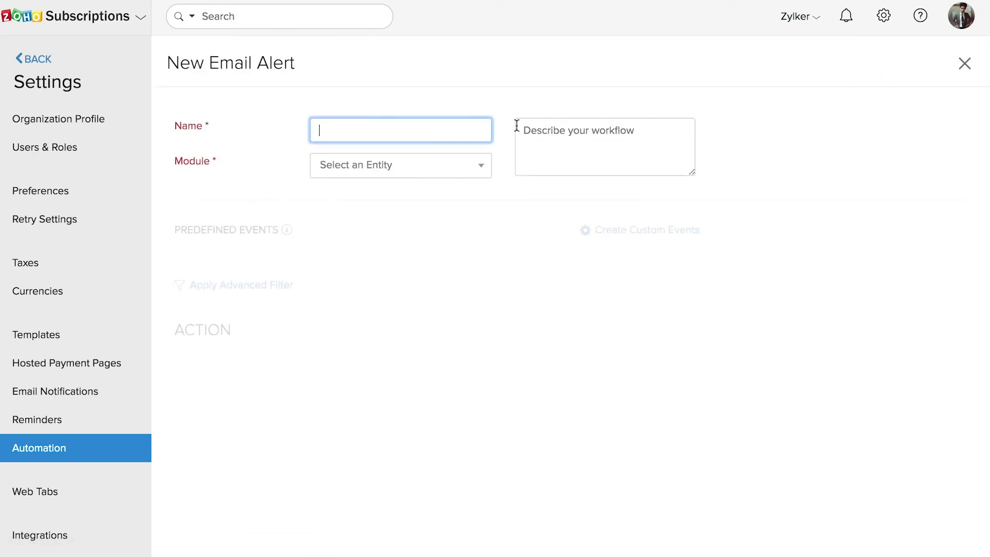
Step: Name the alert 'Subscription Paused/Resumed Email', module Subscriptions, triggered on Subscription Paused and Resumed
text(Subscription Paused/Resumed Email)
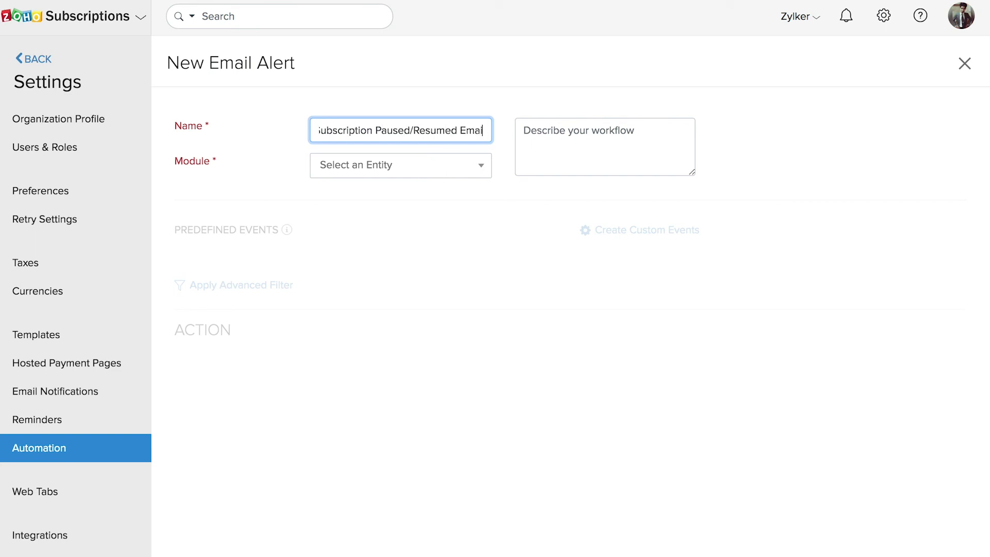
click(437, 166)
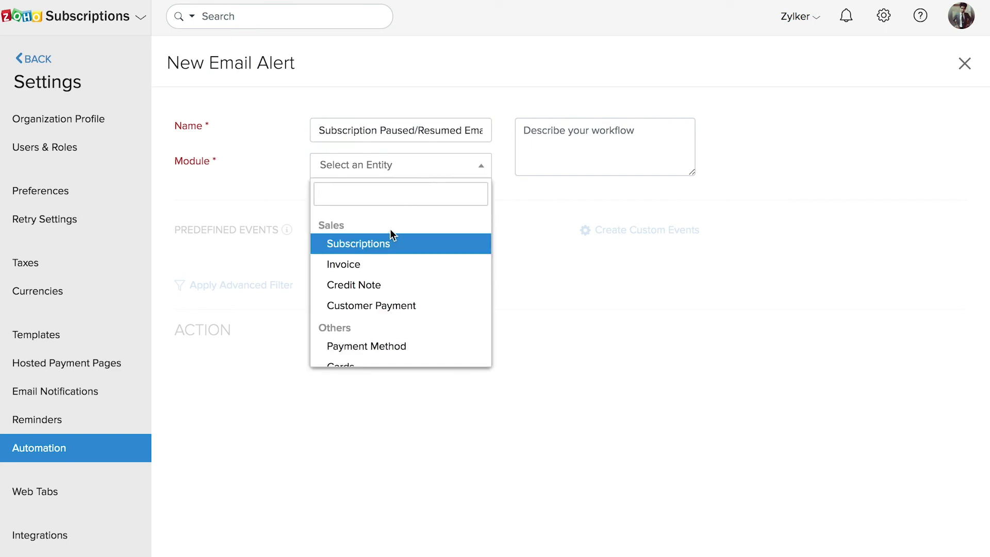
click(388, 246)
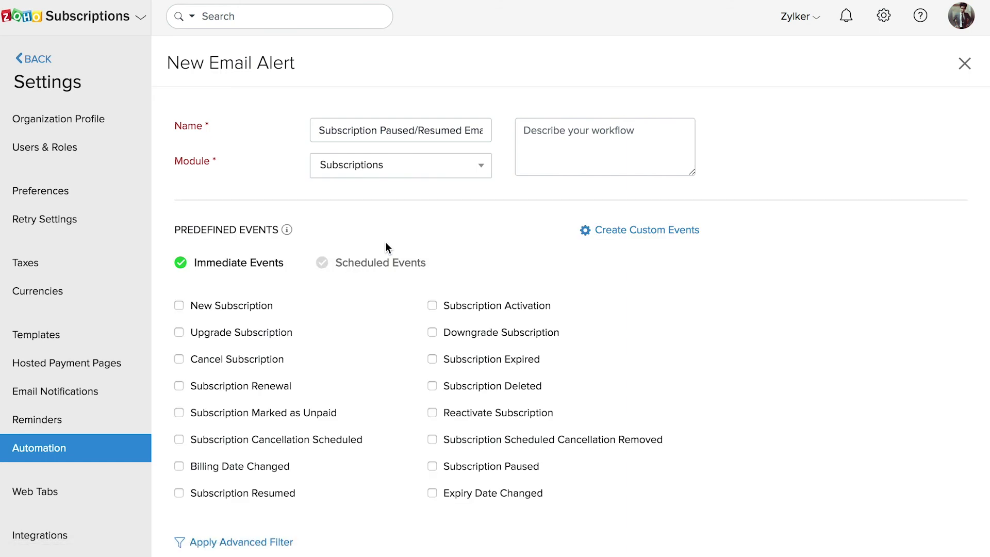
click(432, 469)
click(180, 494)
scroll(360, 498, down, 10)
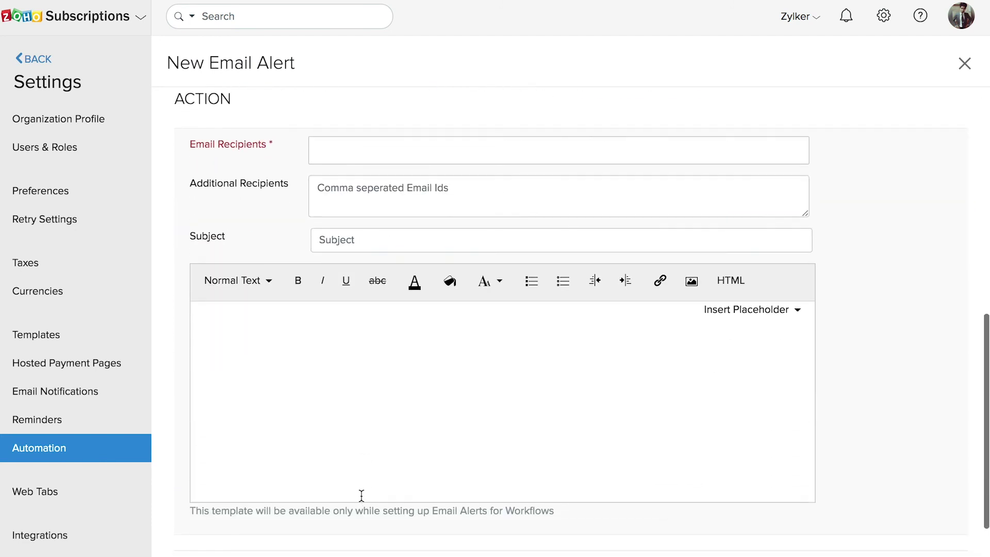
Step: Send the alert to Customer Email with subject 'Subscription has been paused/resumed'
click(330, 161)
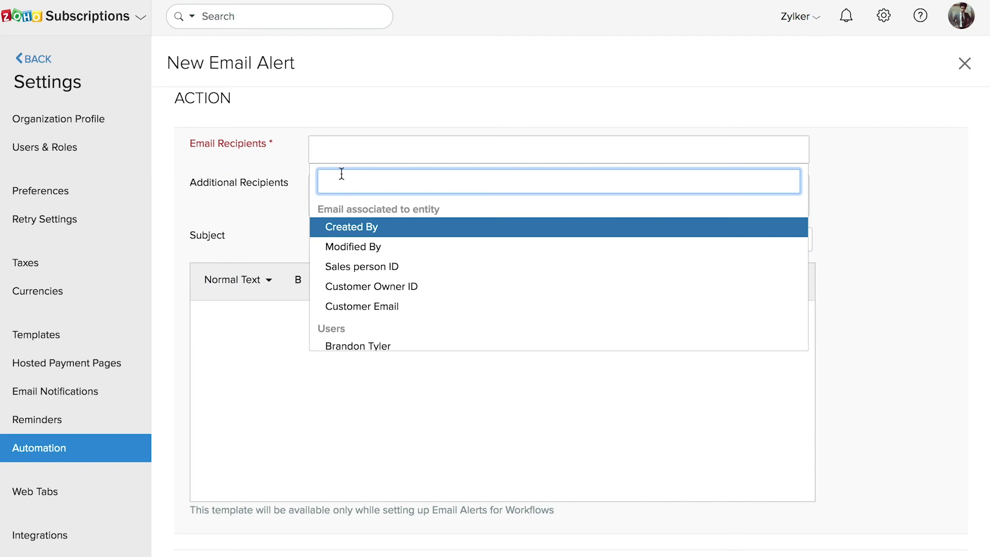
click(348, 306)
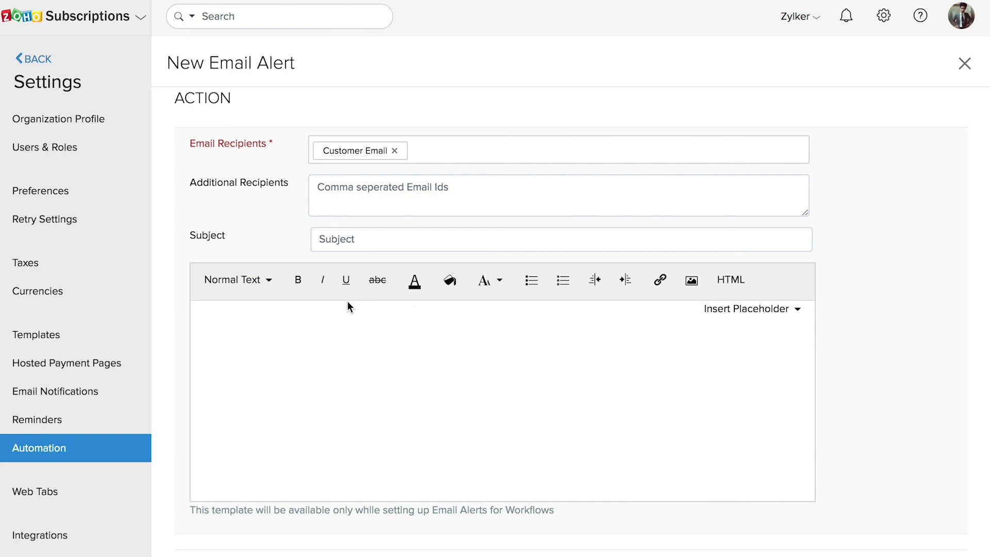
click(342, 238)
text(Su)
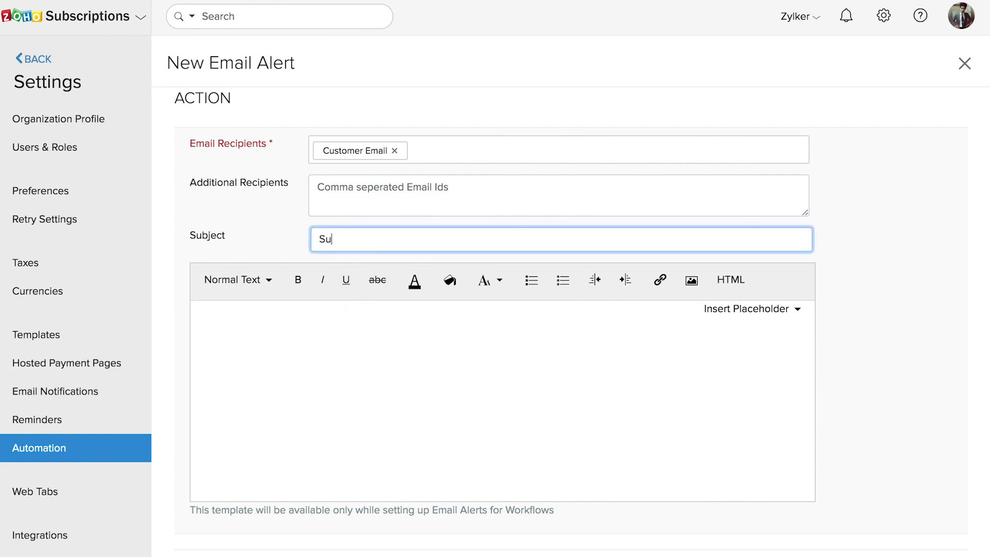
text(bscription has been paused)
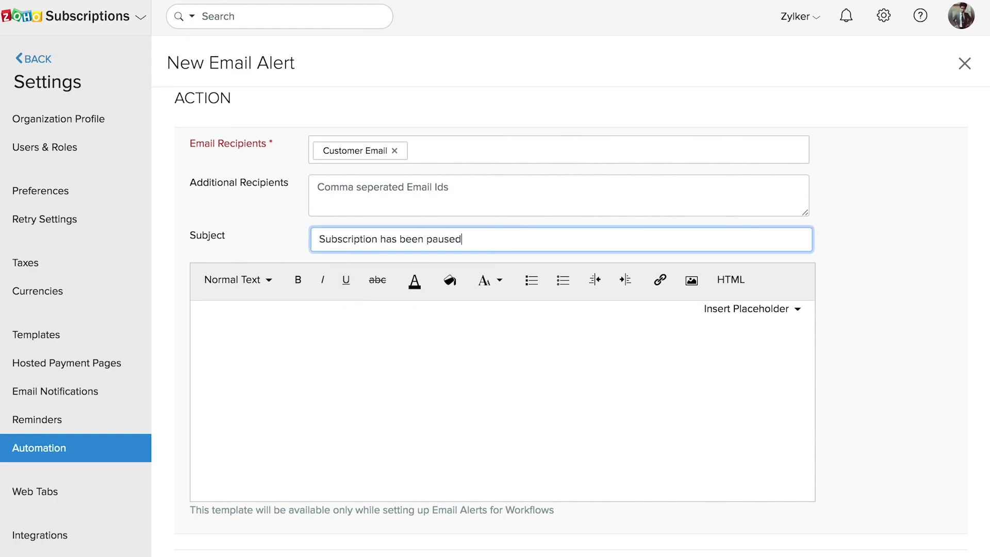
text(/resumed)
Step: Write the body 'Dear customer, Your subscription has been paused/resumed.' signed 'Regards, Zylker Inc.', then save
click(242, 357)
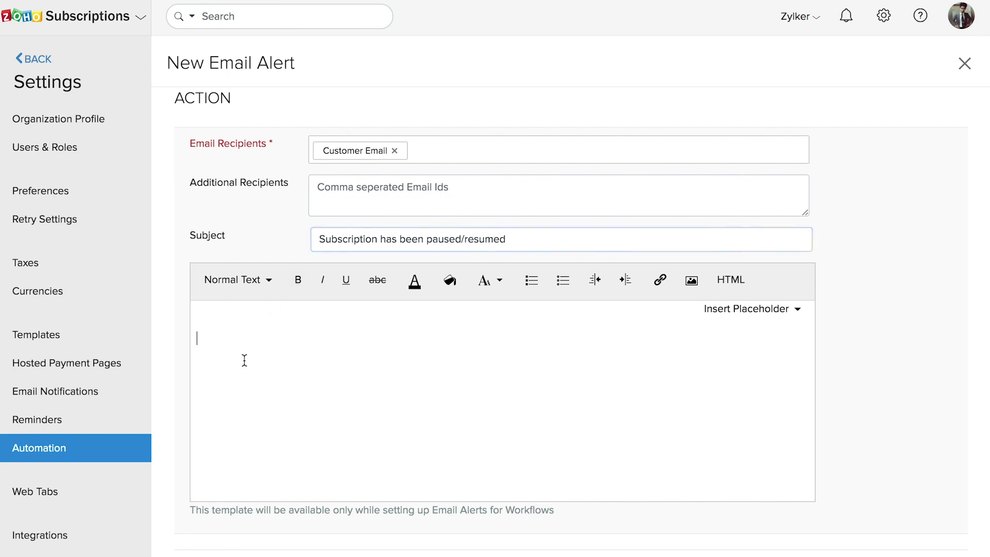
text(Dear customer,)
key(Return)
text(Your subscription has )
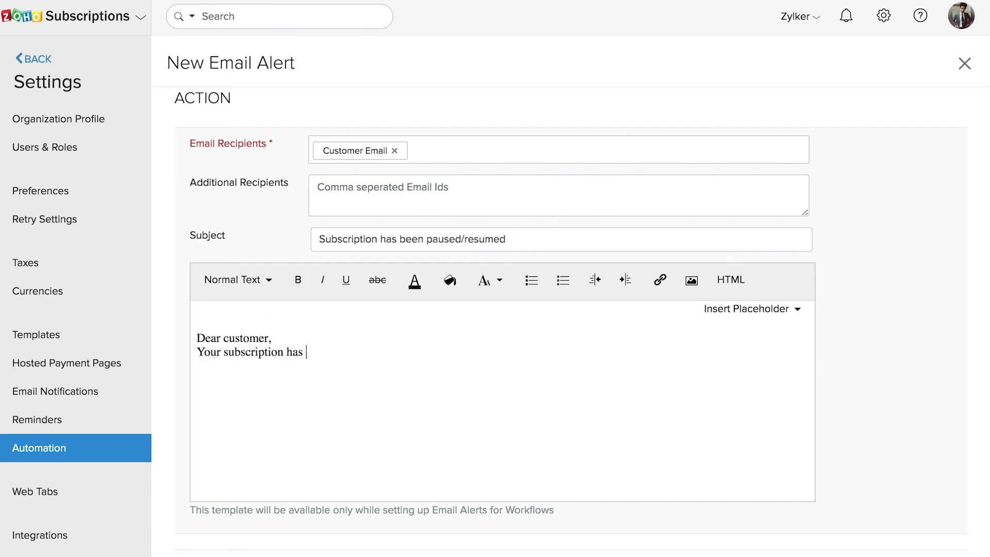
text(been paused/resumed.)
key(Return)
key(Return)
text(Regards,)
key(Return)
text(Zylker Inc.)
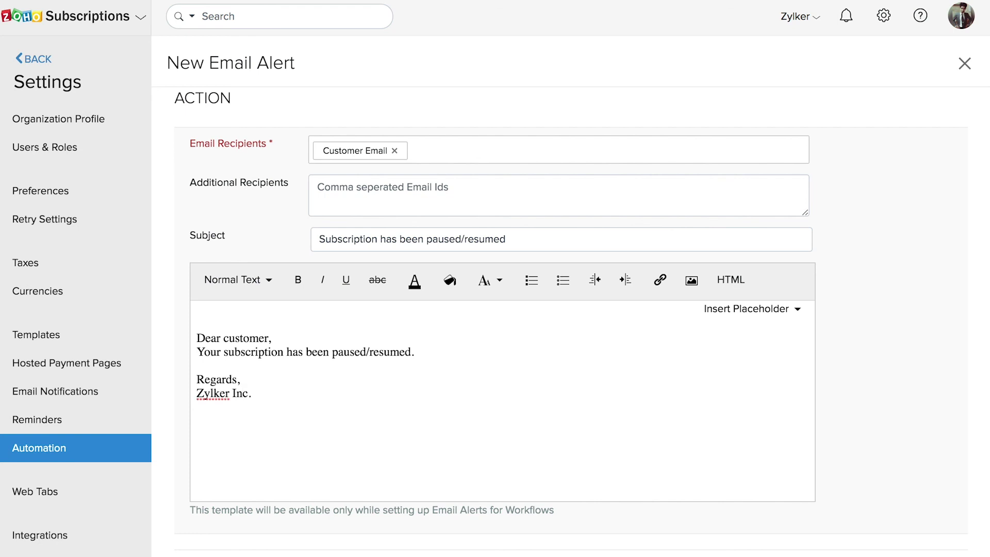
scroll(241, 372, down, 2)
click(192, 516)
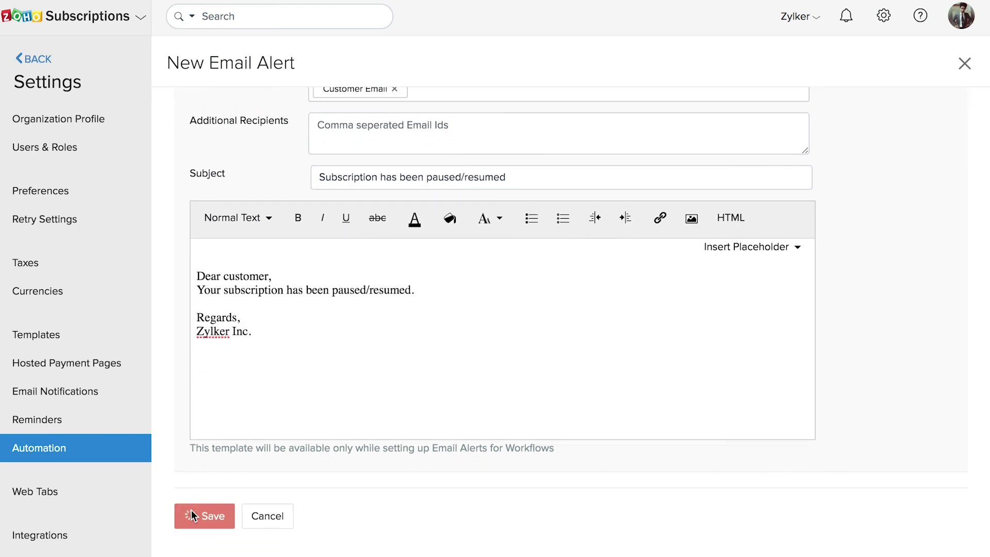